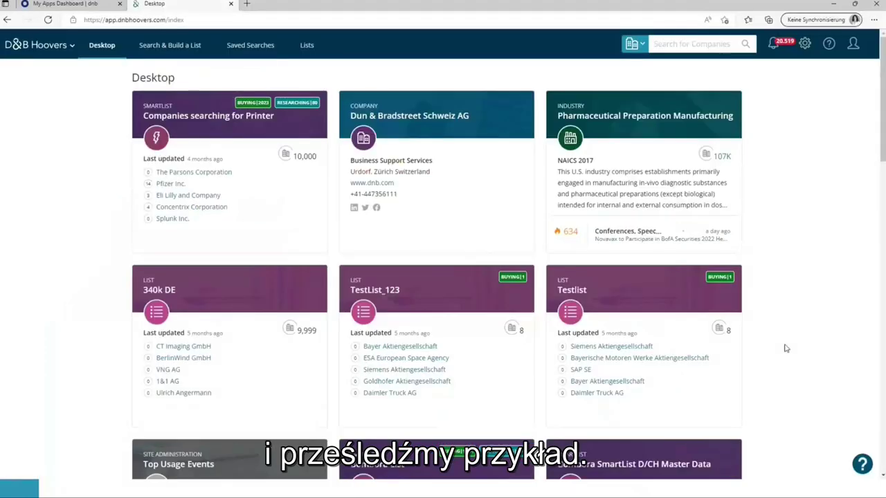
# Step: Open the company search form for building a list and go to its Conceptual Search filter
pyautogui.click(642, 47)
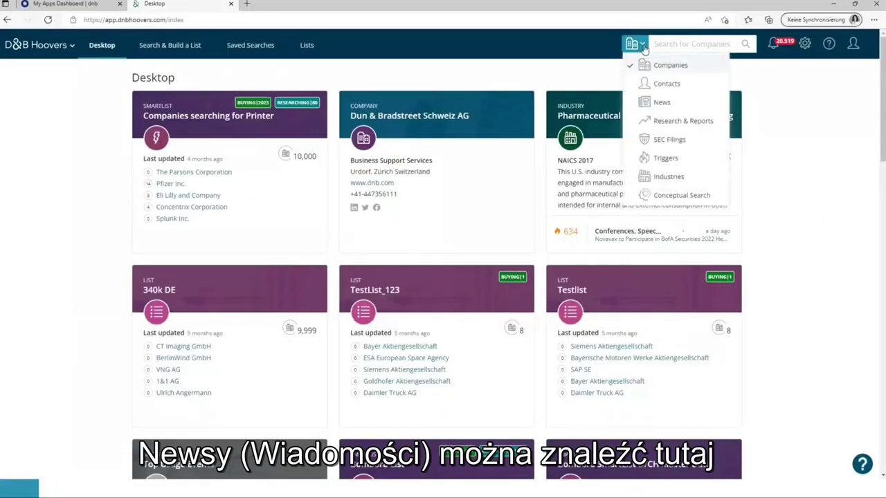
pyautogui.moveTo(153, 41)
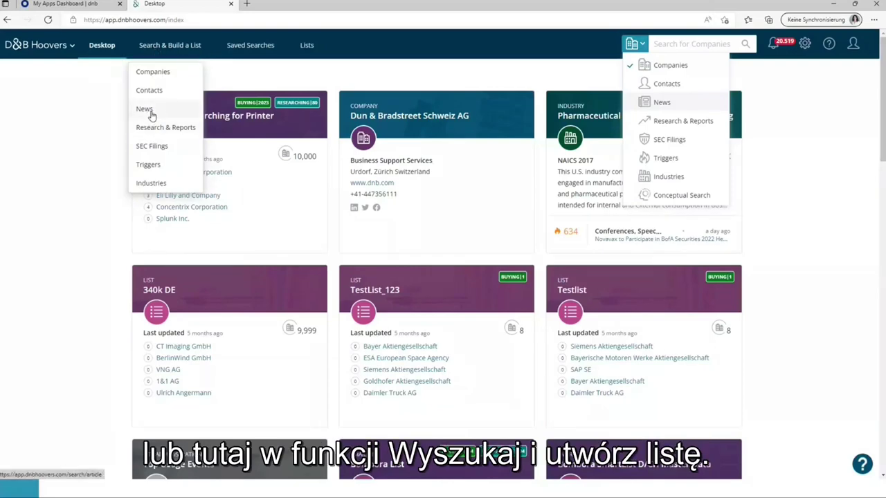
pyautogui.click(167, 45)
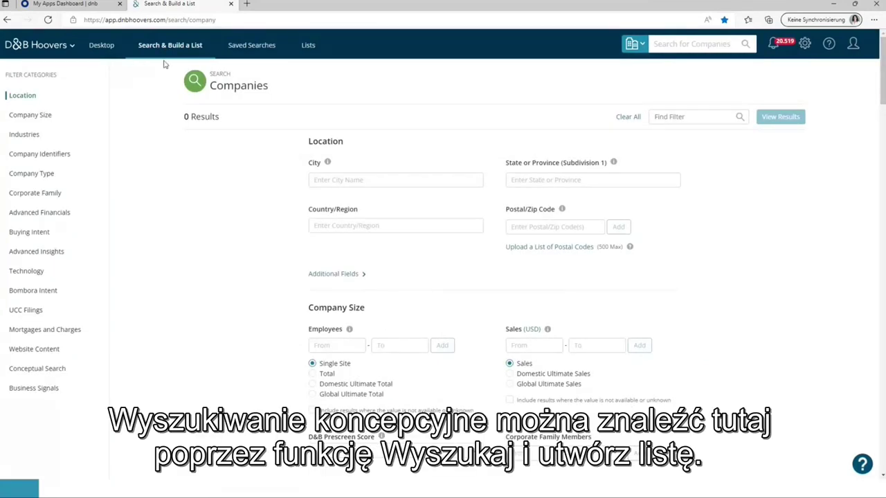
pyautogui.moveTo(159, 49)
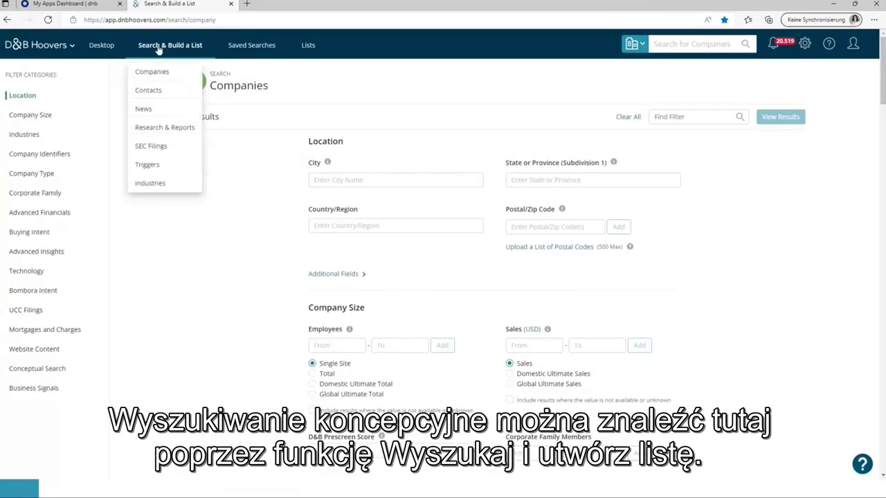
pyautogui.click(33, 370)
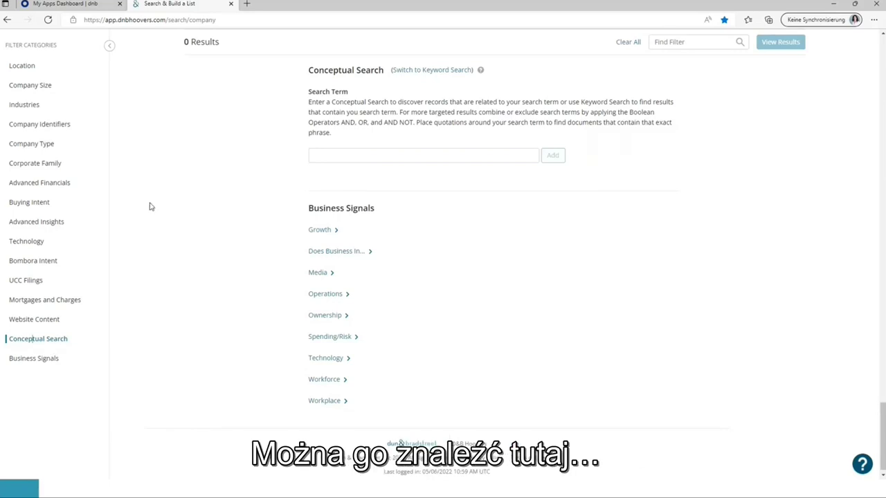
# Step: Look up "salesfor" among the Technology Products filter suggestions, and view the Website Content filter
pyautogui.click(34, 247)
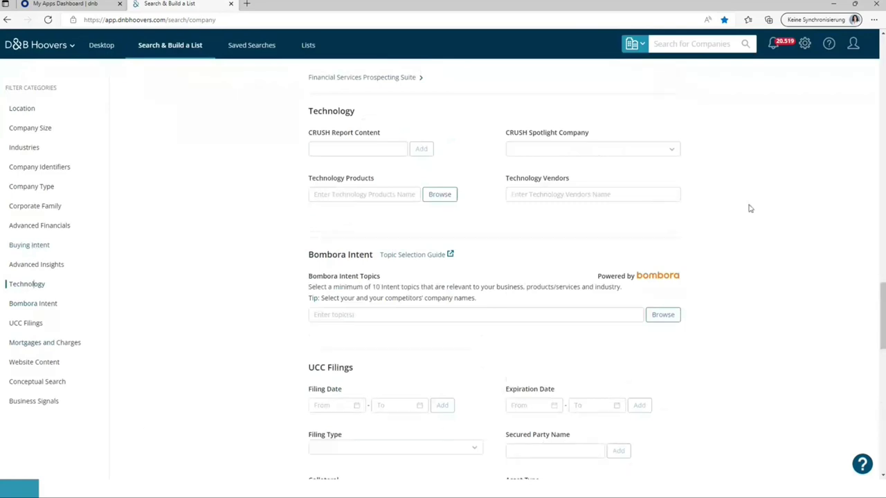
pyautogui.click(332, 193)
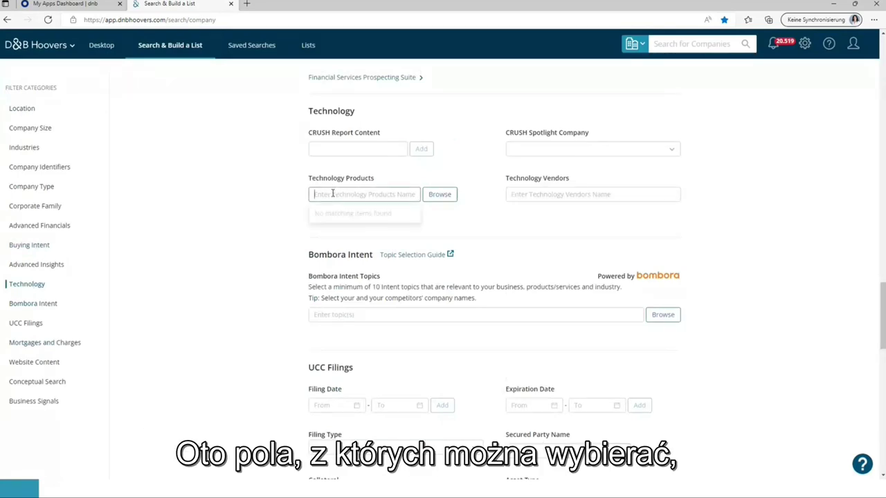
pyautogui.write('sal')
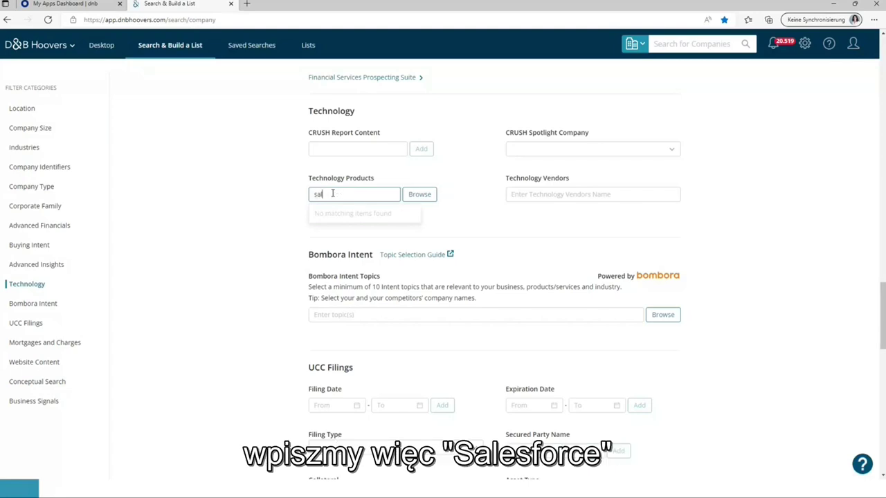
pyautogui.write('esfor')
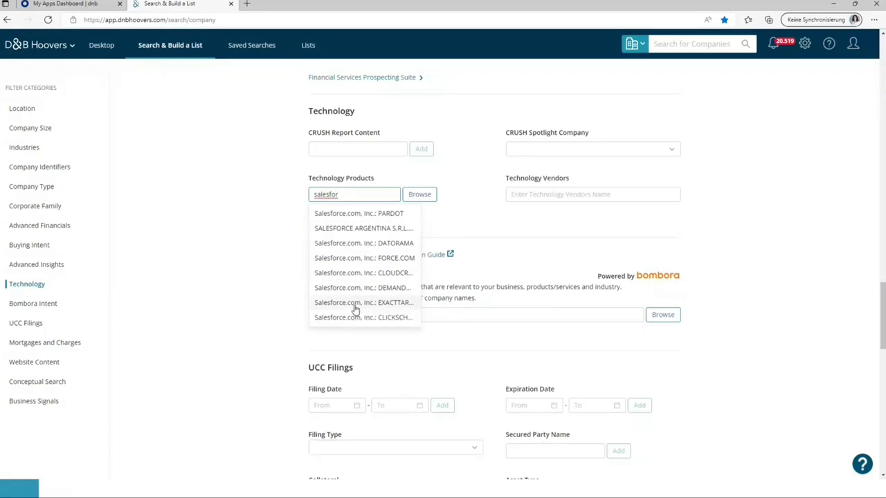
pyautogui.click(202, 295)
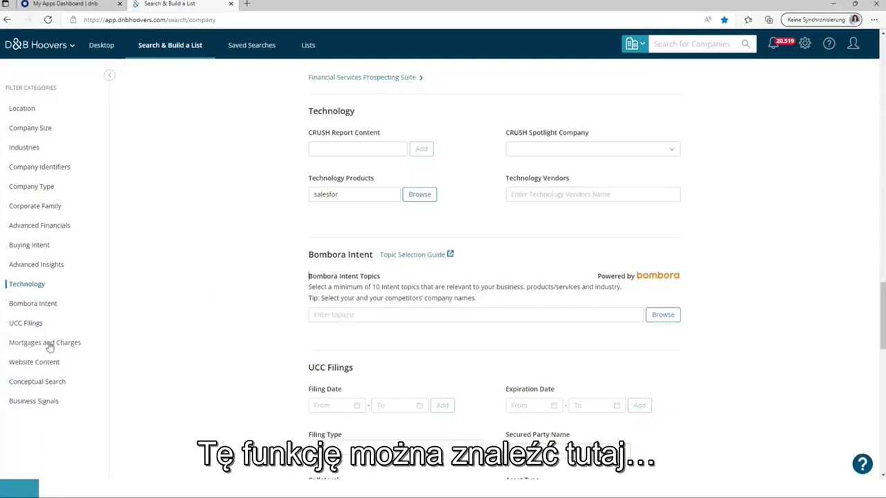
pyautogui.click(38, 363)
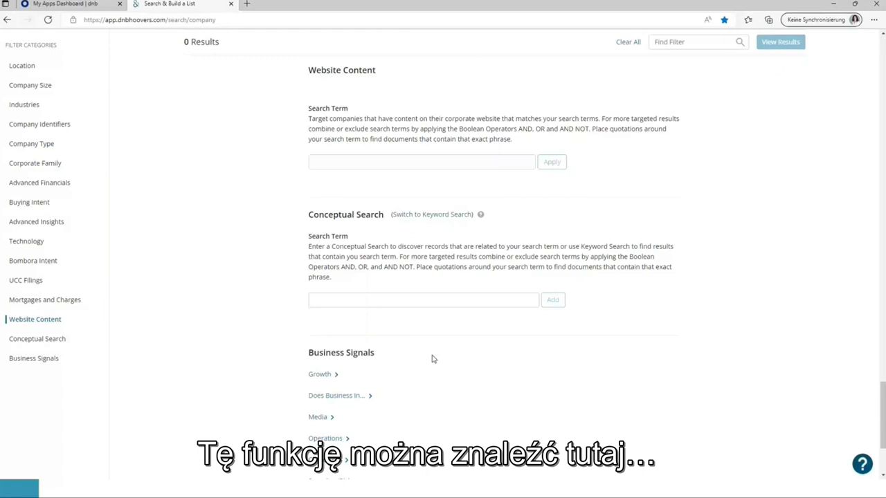
# Step: Load the saved search Hoovers Videos and review its location and industry filters
pyautogui.moveTo(882, 391); pyautogui.dragTo(875, 272)
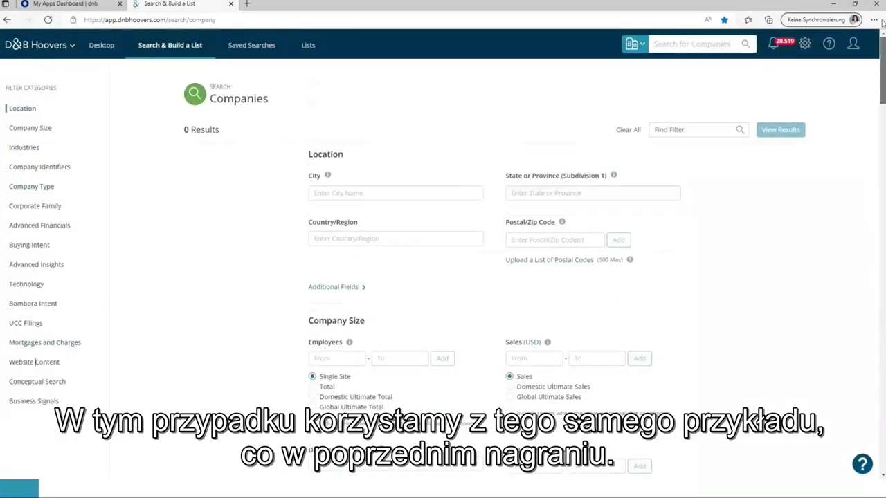
pyautogui.moveTo(250, 46)
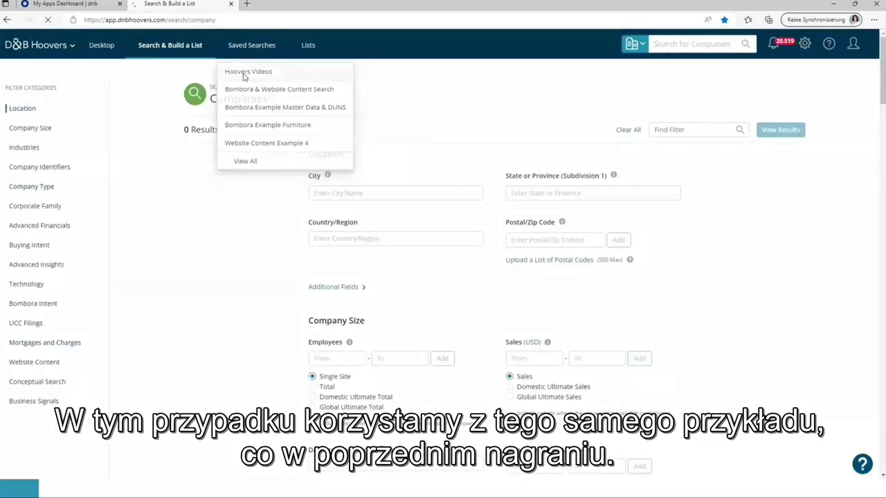
pyautogui.click(244, 75)
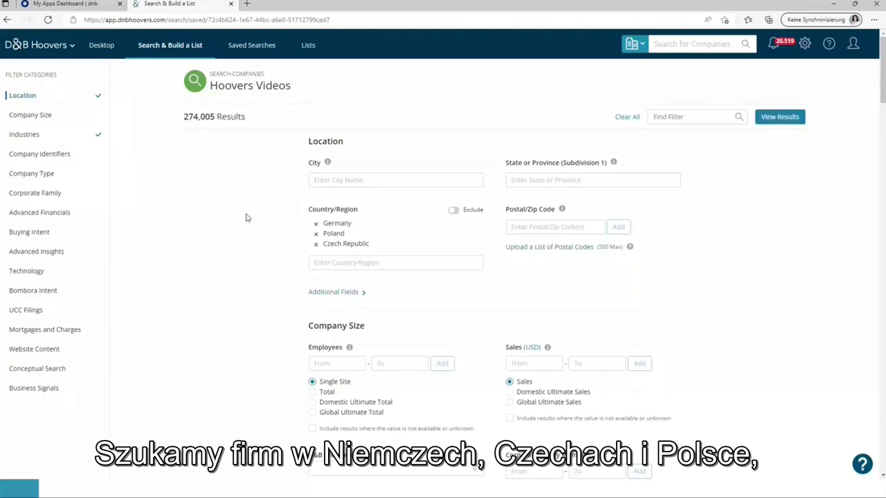
pyautogui.scroll(-1, 33, 138)
pyautogui.click(34, 138)
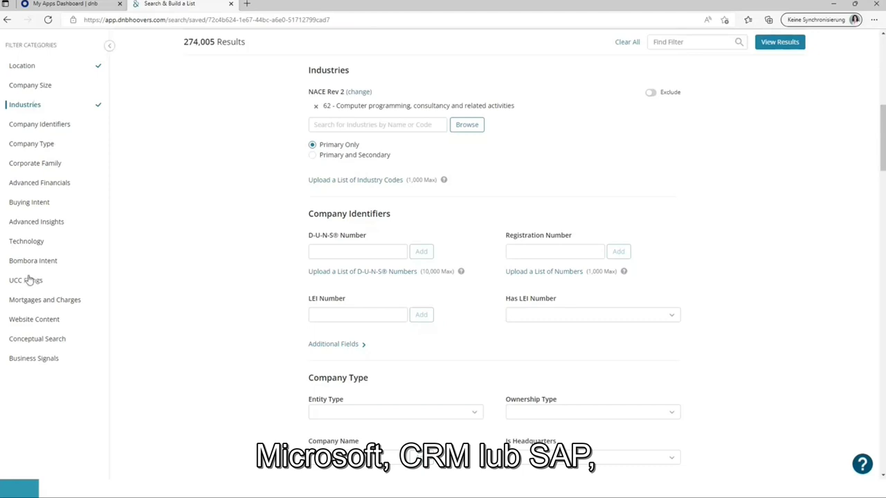
# Step: Apply the website content search term (SAP OR Microsoft OR Dynamics OR Salesforce OR CRM OR HubSpot) AND (certified OR zertifiziert OR certyfikowany OR certifikované)
pyautogui.click(42, 321)
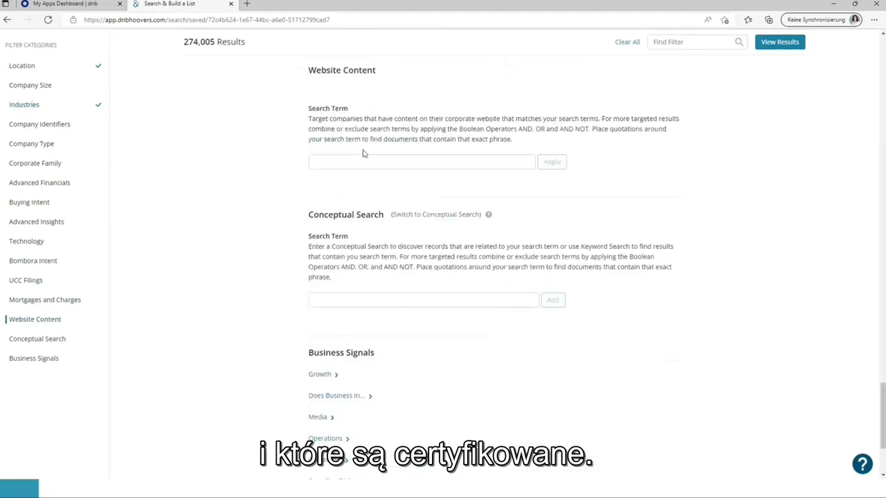
pyautogui.click(358, 163)
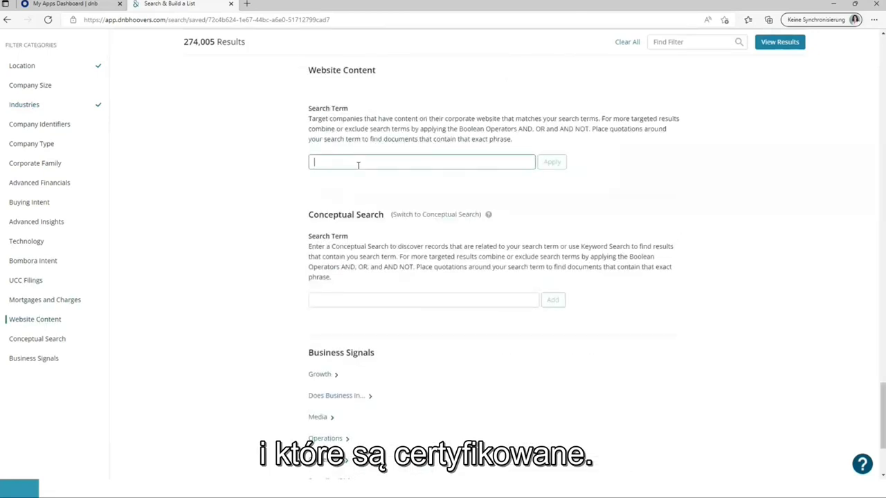
pyautogui.write('(HubSpot) AND (certified OR zertifiziert OR certyfikowany OR certifikované)')
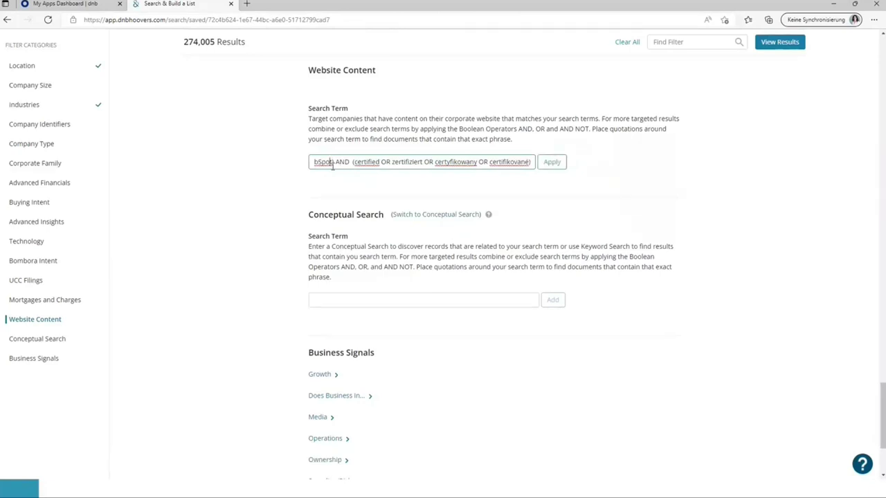
pyautogui.press('Left')
pyautogui.press('Left')
pyautogui.press('Left')
pyautogui.press('Left')
pyautogui.press('Left')
pyautogui.press('Left')
pyautogui.press('Left')
pyautogui.press('Left')
pyautogui.press('Left')
pyautogui.press('Left')
pyautogui.press('Left')
pyautogui.press('Left')
pyautogui.press('Left')
pyautogui.press('Left')
pyautogui.press('Left')
pyautogui.press('Left')
pyautogui.press('Left')
pyautogui.press('Left')
pyautogui.press('Left')
pyautogui.press('Left')
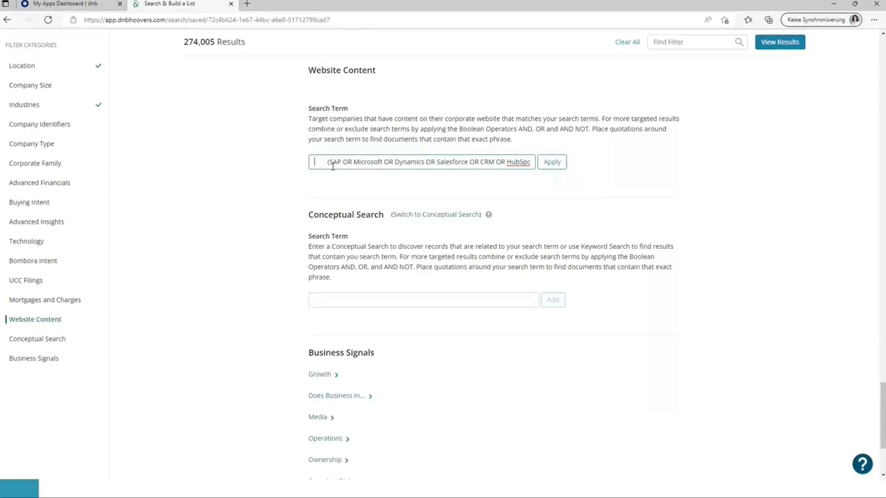
pyautogui.press('Delete')
pyautogui.press('Delete')
pyautogui.press('Delete')
pyautogui.press('Delete')
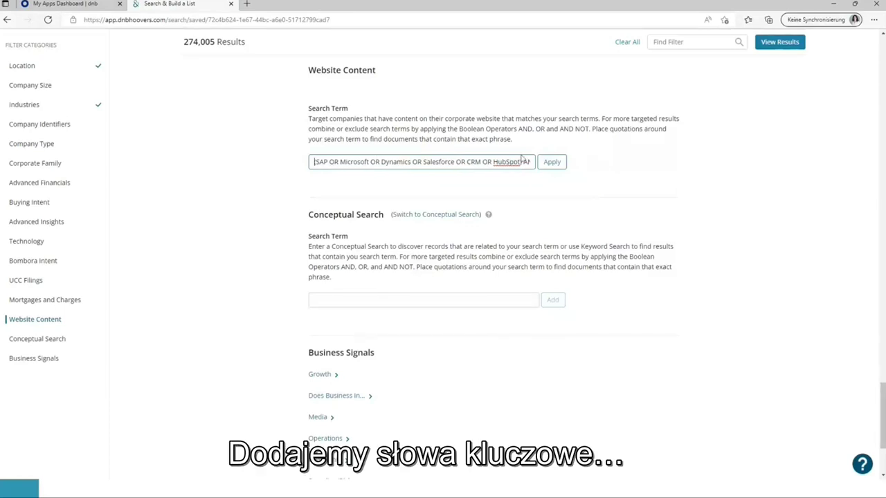
pyautogui.click(554, 163)
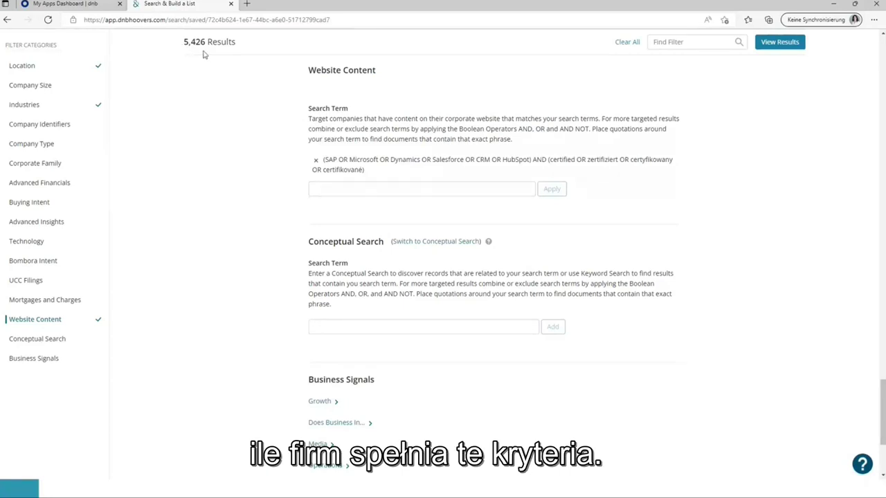
# Step: View the search results, dismiss the direct marketing notice and browse the first companies in the list
pyautogui.click(762, 47)
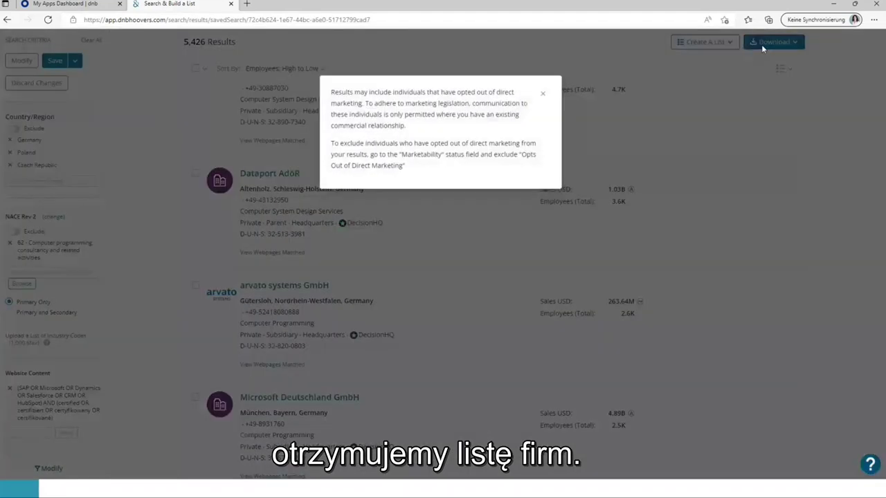
pyautogui.click(543, 94)
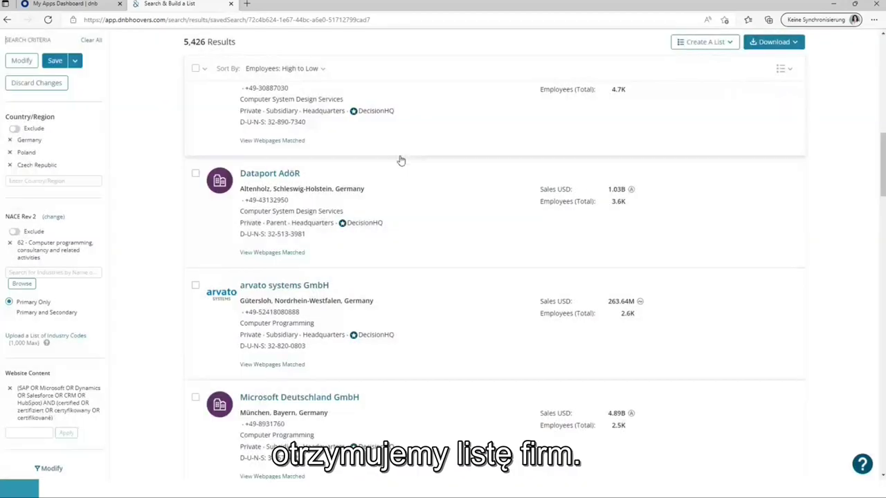
pyautogui.moveTo(882, 160); pyautogui.dragTo(880, 75)
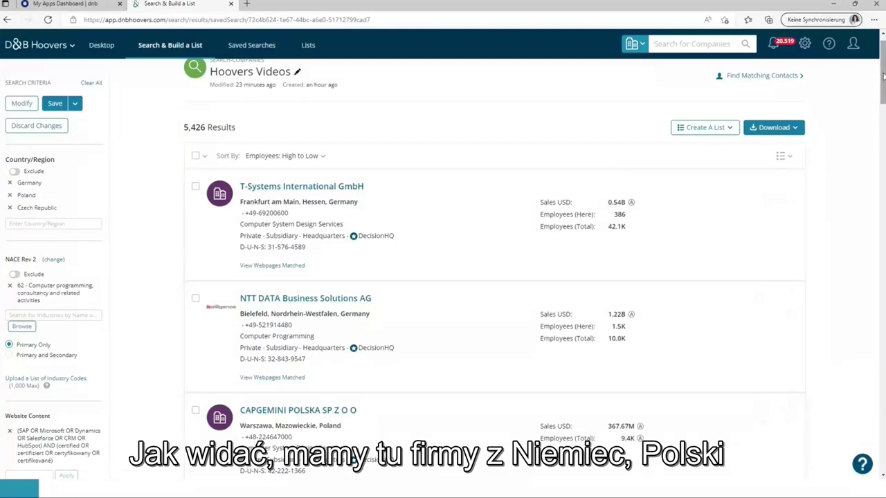
pyautogui.moveTo(881, 77); pyautogui.dragTo(881, 103)
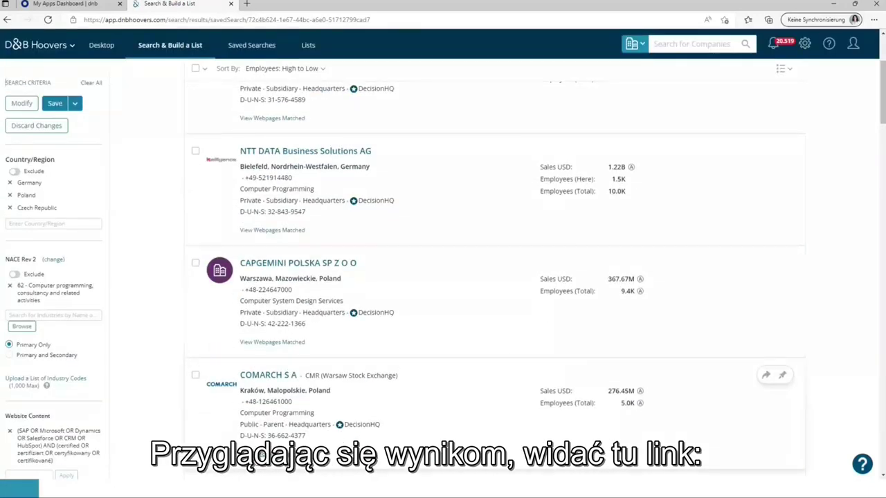
# Step: Open Comarch's matched IBM Power Services webpage and highlight the keyword "certyfikowanych" in its text
pyautogui.click(272, 342)
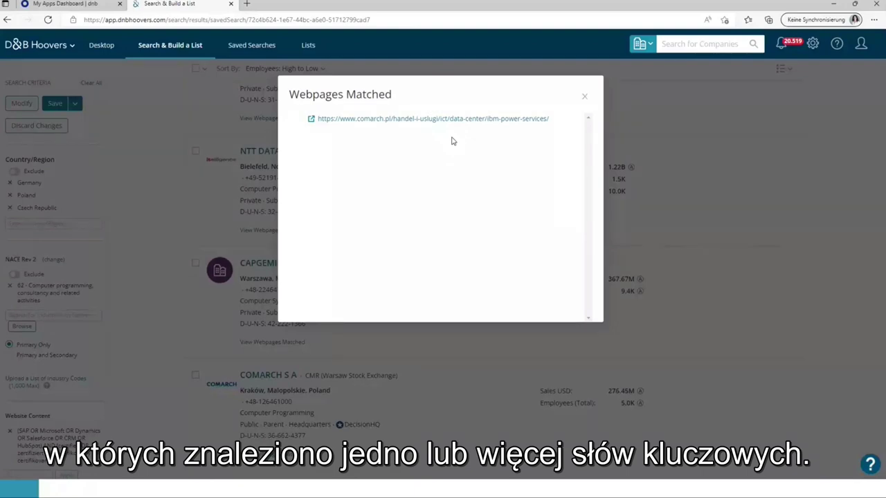
pyautogui.click(385, 119)
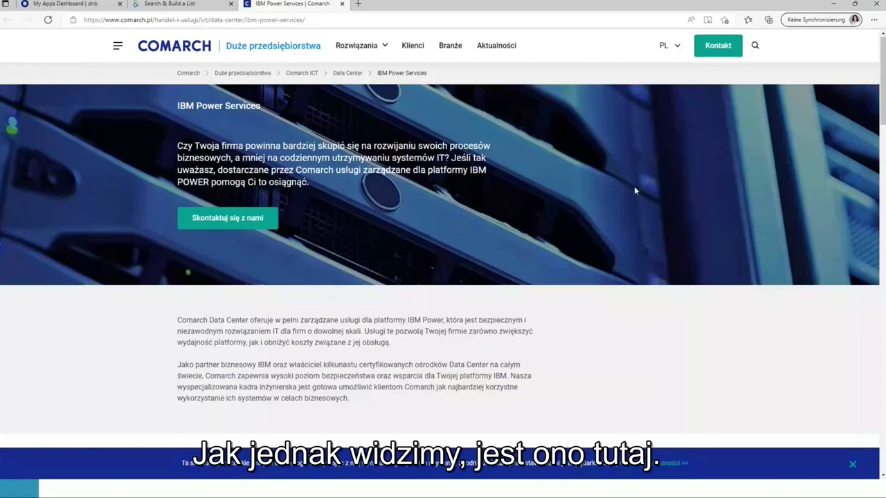
pyautogui.doubleClick(396, 365)
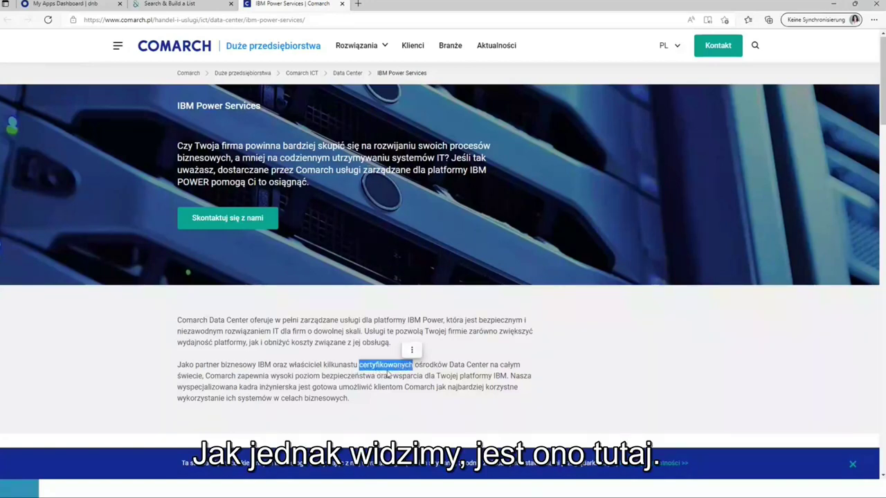